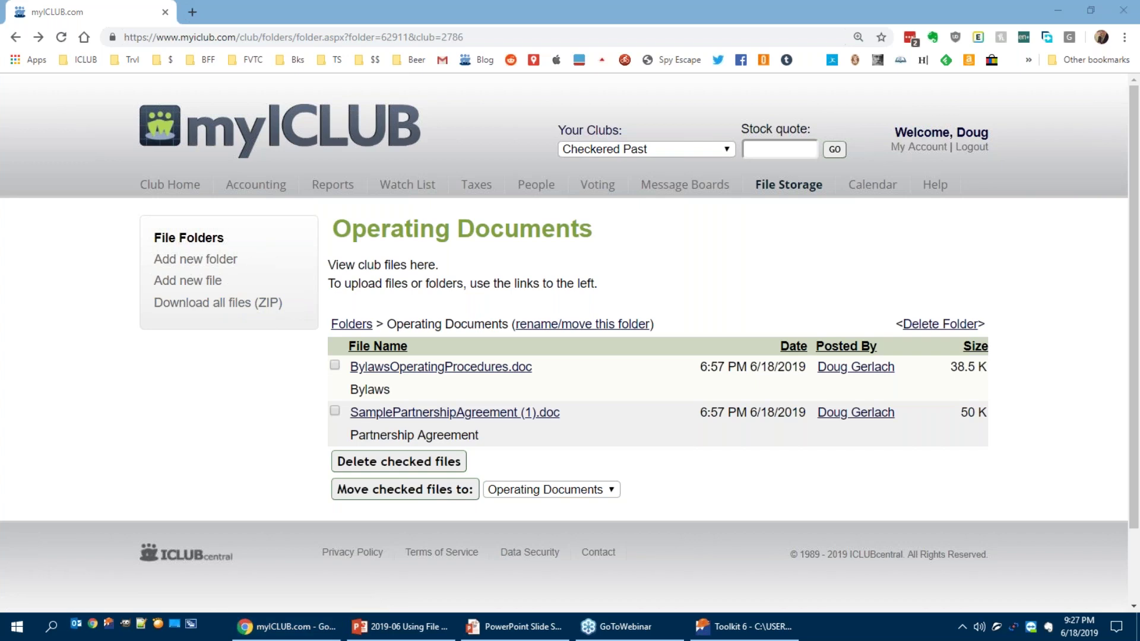
# - Download all of the club's stored files as a ZIP archive and open the downloaded allfiles_2786.zip
pyautogui.moveTo(263, 282)
pyautogui.mouseDown()
pyautogui.moveTo(182, 284)
pyautogui.moveTo(154, 316)
pyautogui.moveTo(315, 307)
pyautogui.moveTo(204, 268)
pyautogui.mouseUp()
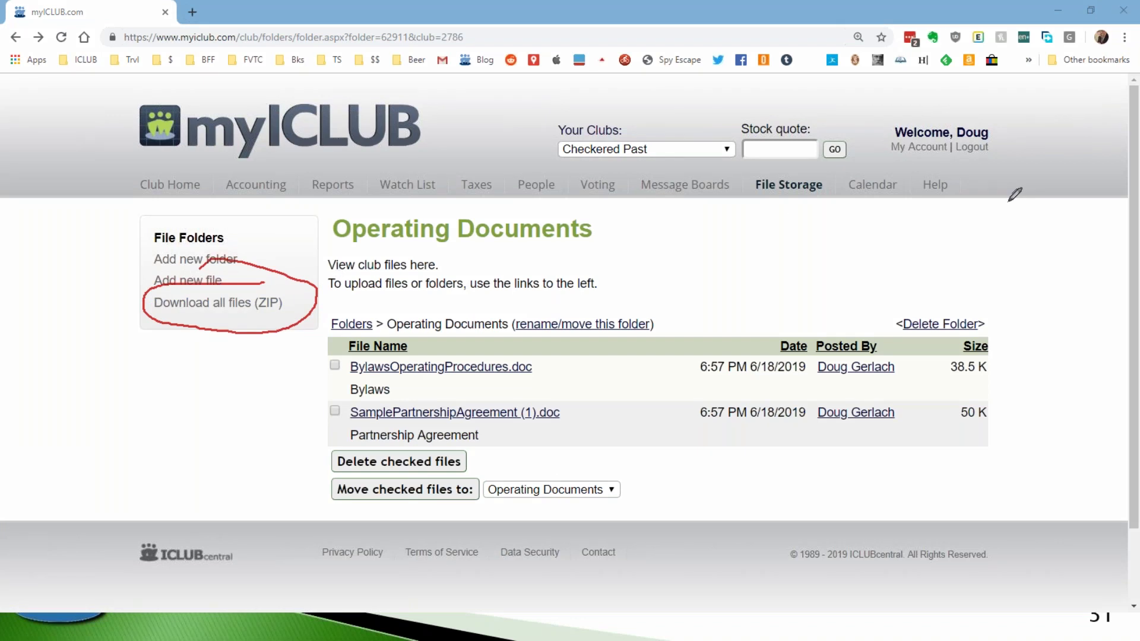
pyautogui.press('Escape')
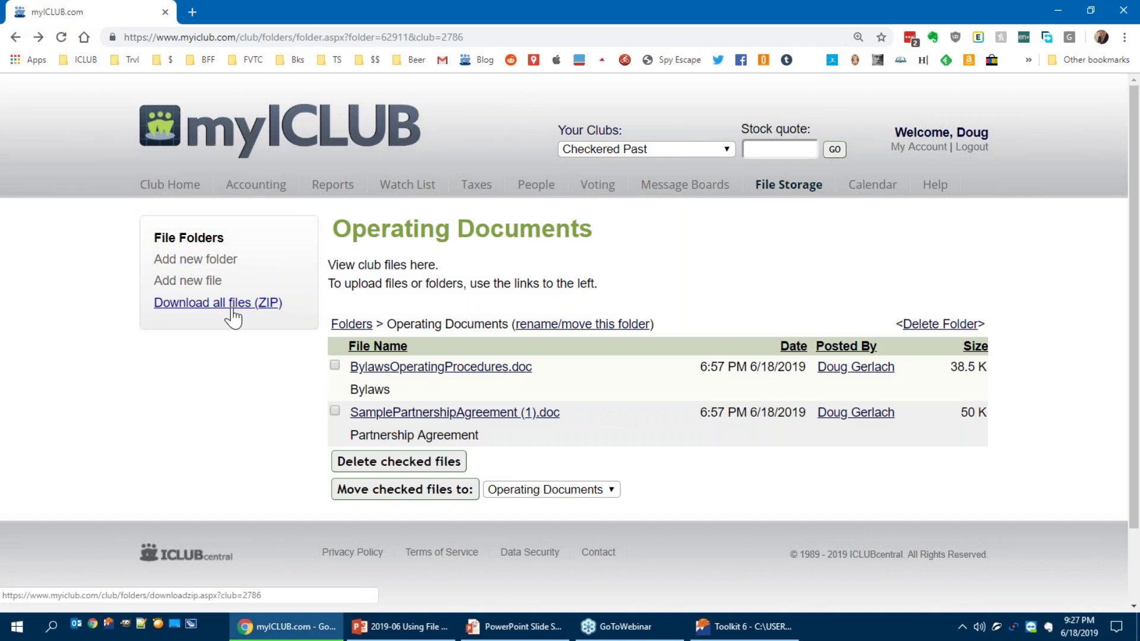
pyautogui.click(232, 310)
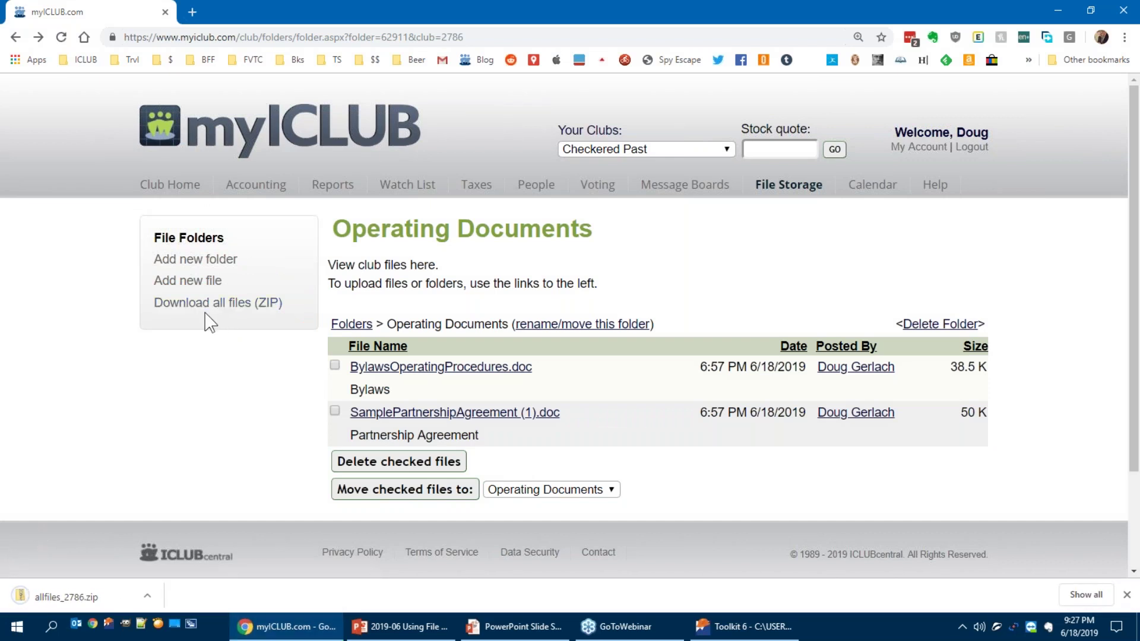
pyautogui.click(83, 604)
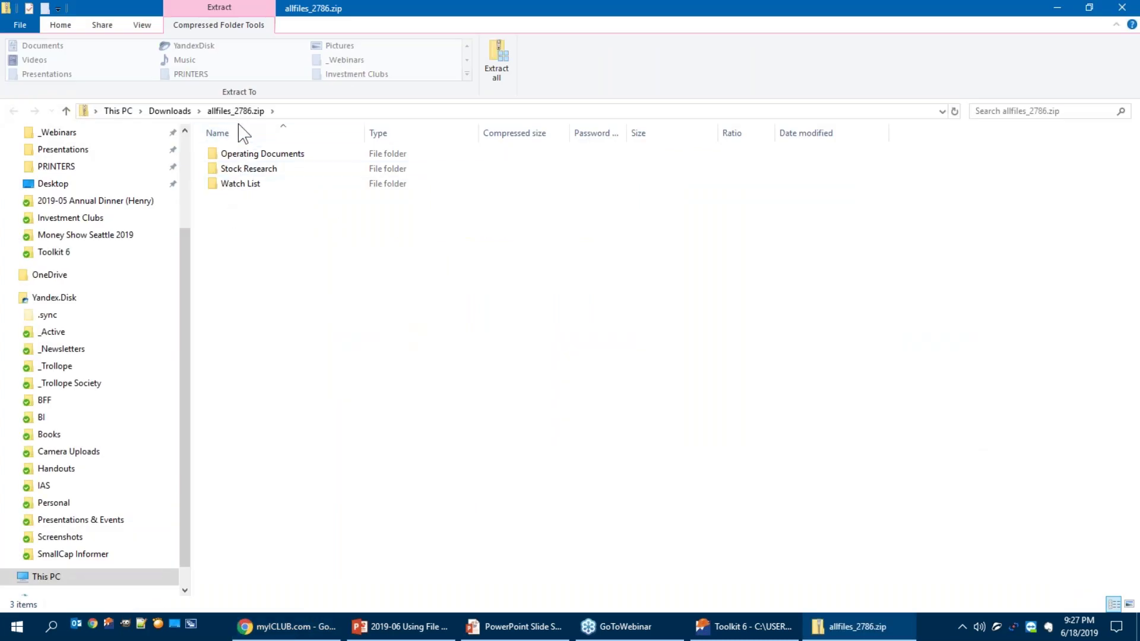
# - Look through the Operating Documents, Stock Research and Watch List folders inside the ZIP archive, and close its window
pyautogui.click(234, 154)
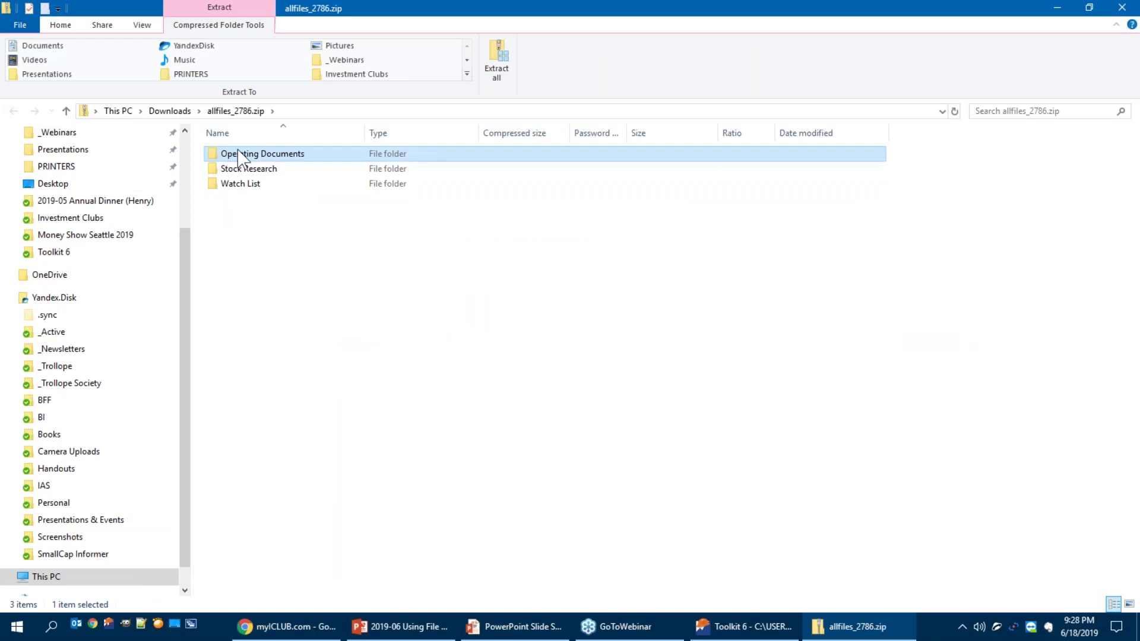
pyautogui.doubleClick(238, 156)
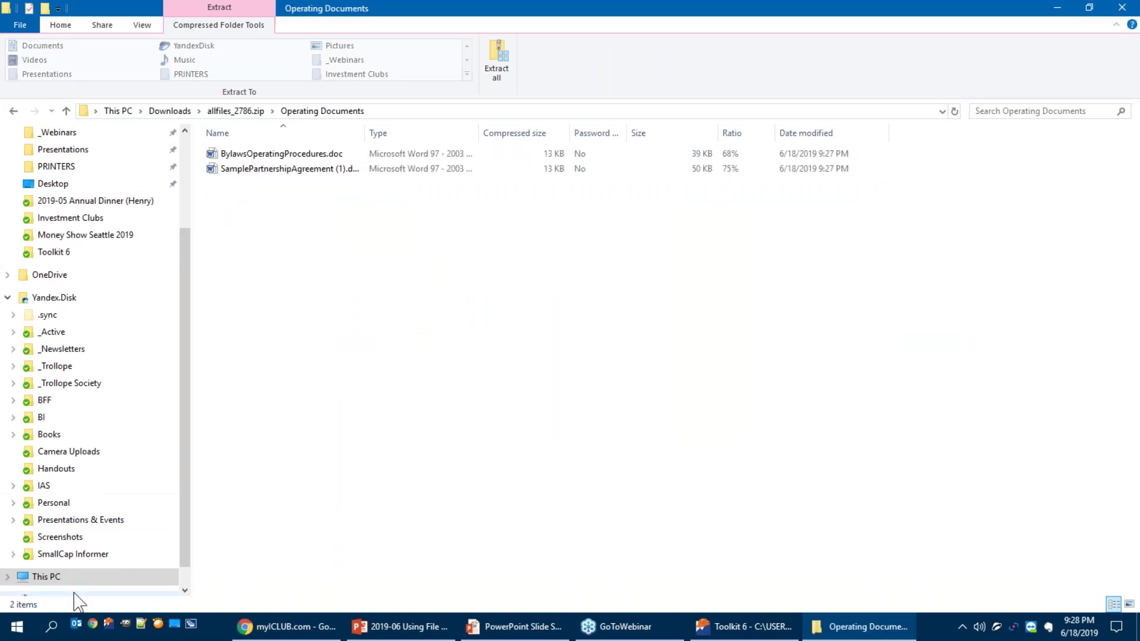
pyautogui.click(238, 113)
pyautogui.doubleClick(246, 171)
pyautogui.click(221, 113)
pyautogui.doubleClick(230, 184)
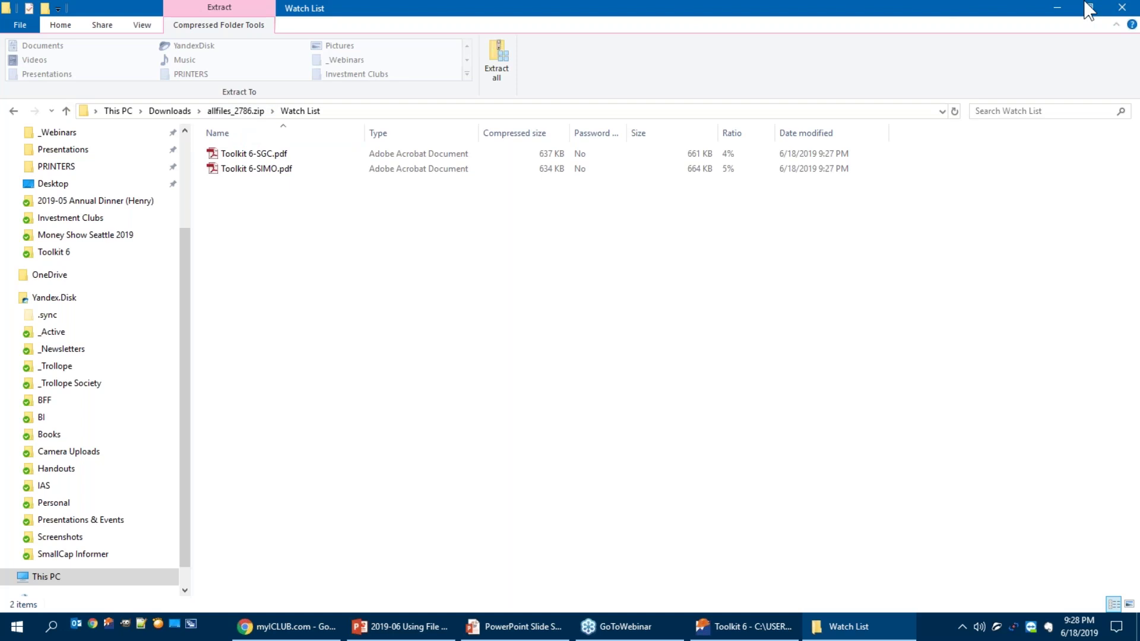
pyautogui.click(1126, 9)
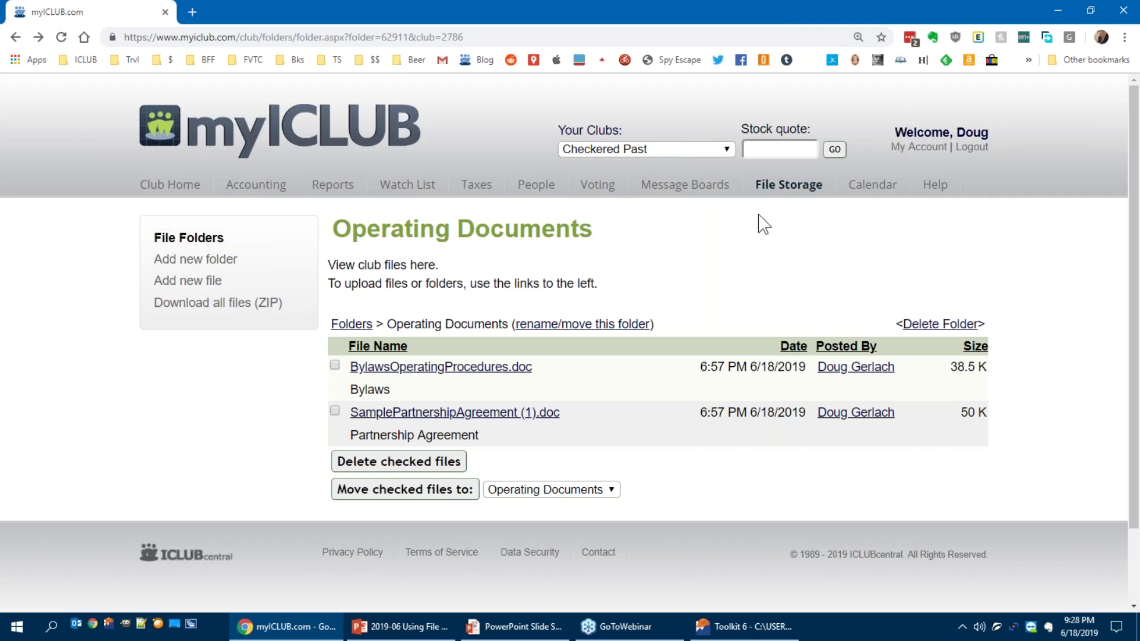
# - Go to the main File Storage page and circle the storage usage figure above the folder list with the pen
pyautogui.click(799, 190)
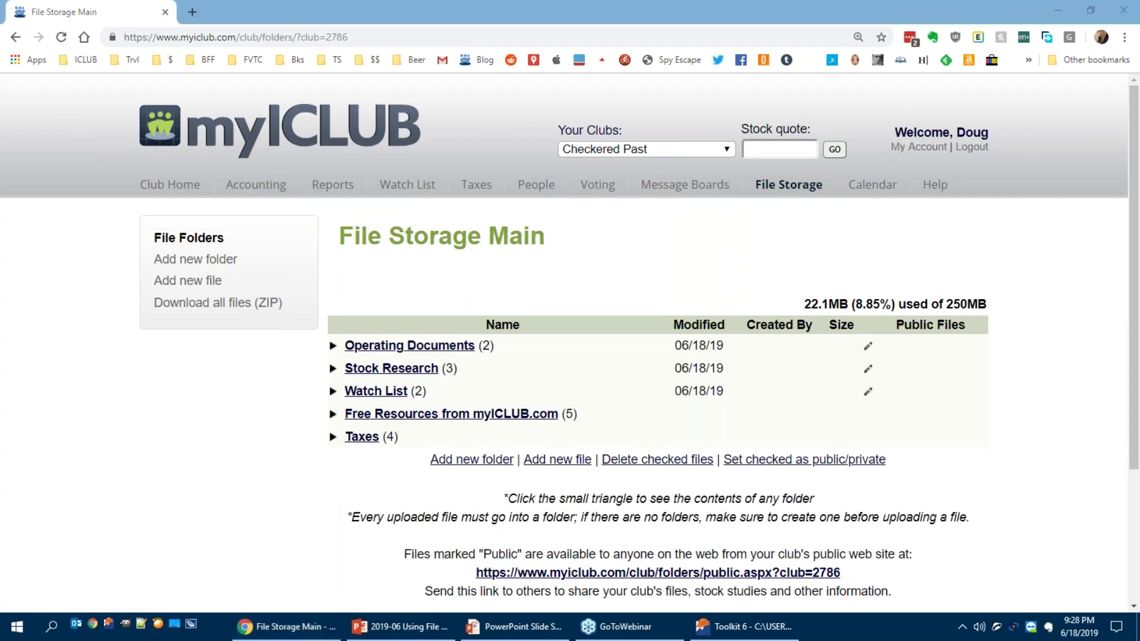
pyautogui.moveTo(991, 291)
pyautogui.mouseDown()
pyautogui.moveTo(865, 279)
pyautogui.moveTo(784, 300)
pyautogui.moveTo(991, 325)
pyautogui.moveTo(1008, 291)
pyautogui.moveTo(989, 295)
pyautogui.mouseUp()
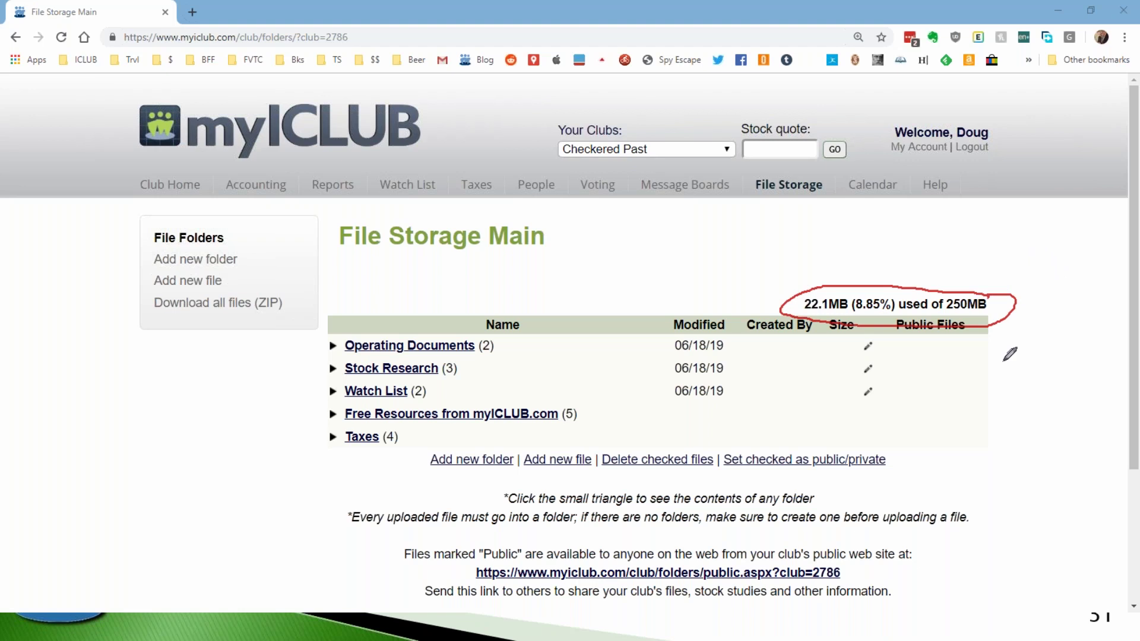
pyautogui.press('Escape')
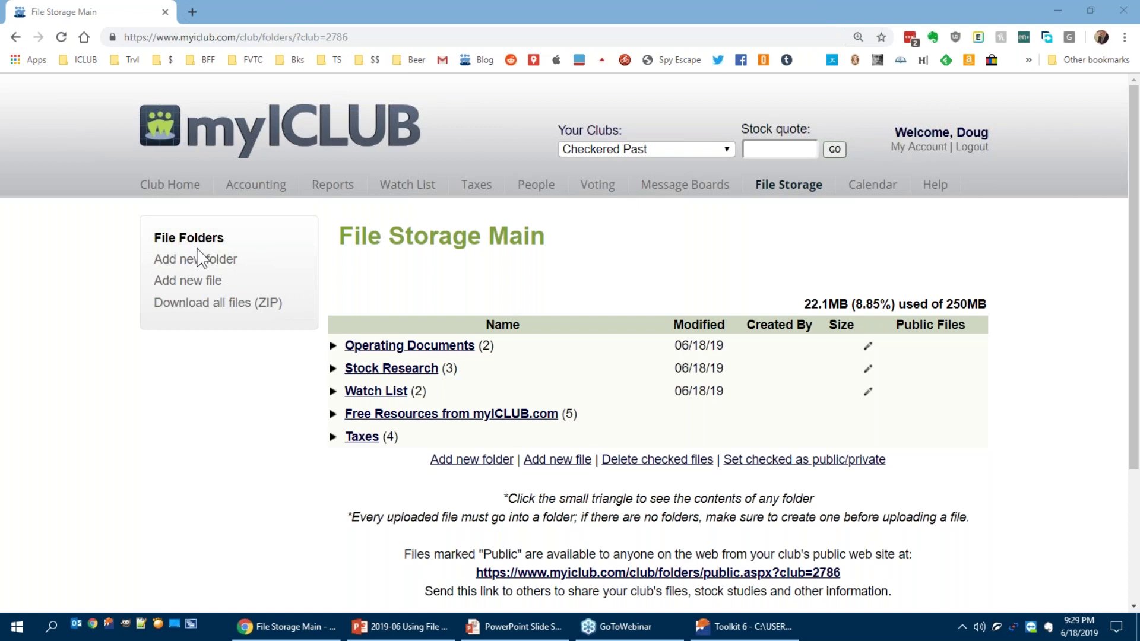
# - Create a new folder named xArchives with no parent directory in the club's file storage
pyautogui.click(200, 264)
pyautogui.click(482, 282)
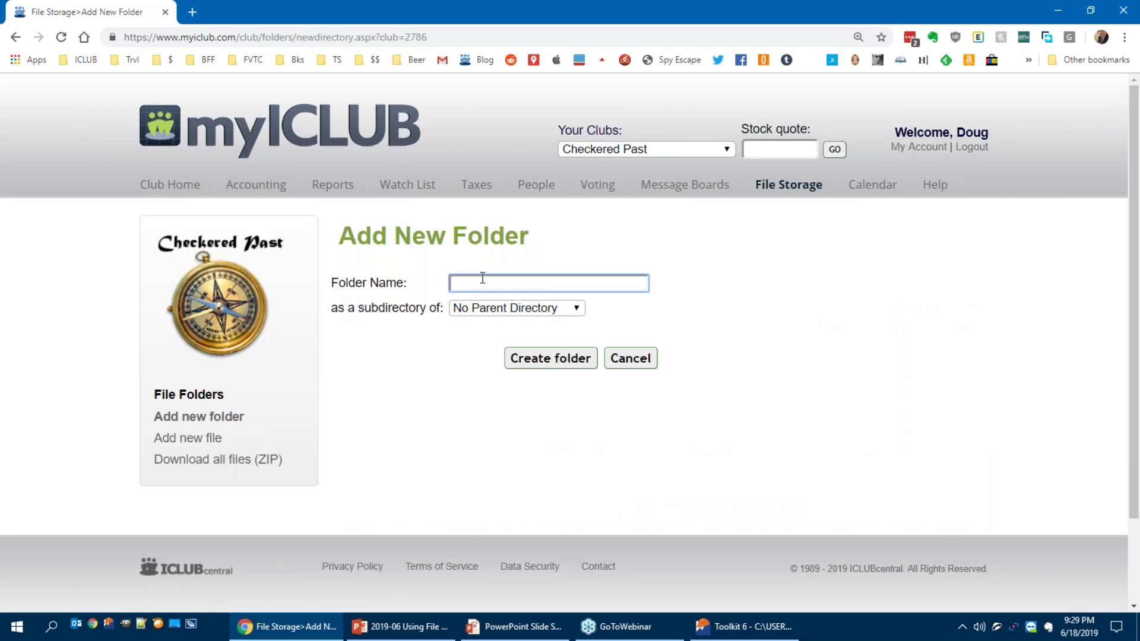
pyautogui.write('Archiv')
pyautogui.press('BackSpace')
pyautogui.press('BackSpace')
pyautogui.write('ives')
pyautogui.press('Home')
pyautogui.write('x')
pyautogui.click(549, 360)
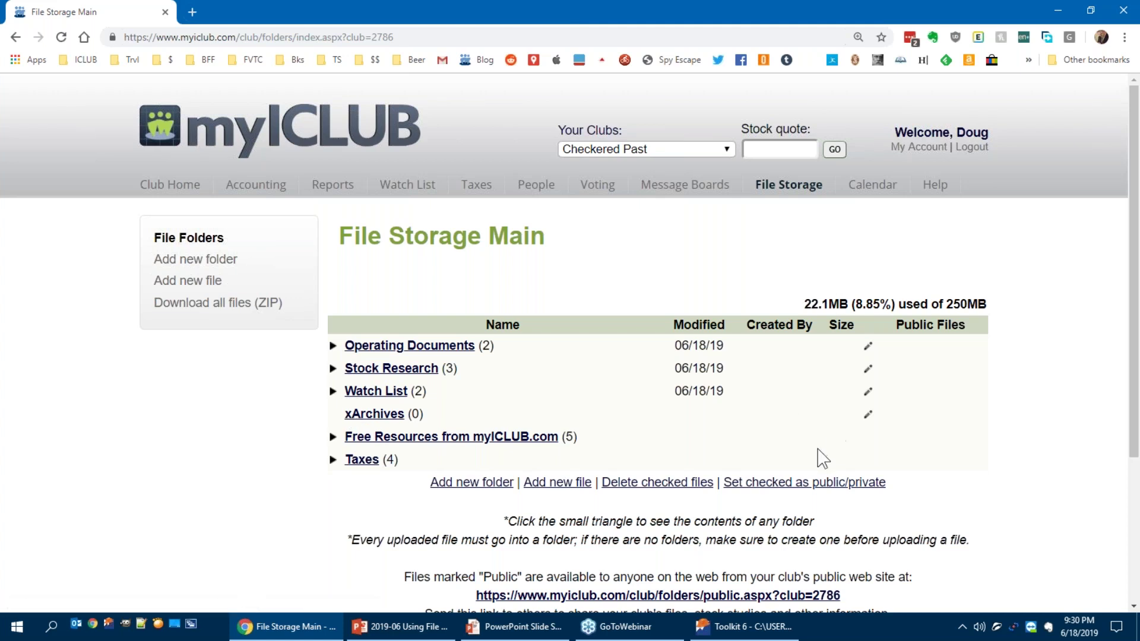
# - Switch to the PowerPoint slide show and advance the presentation by one slide
pyautogui.hotkey('alt', 'Tab')
pyautogui.press('Right')
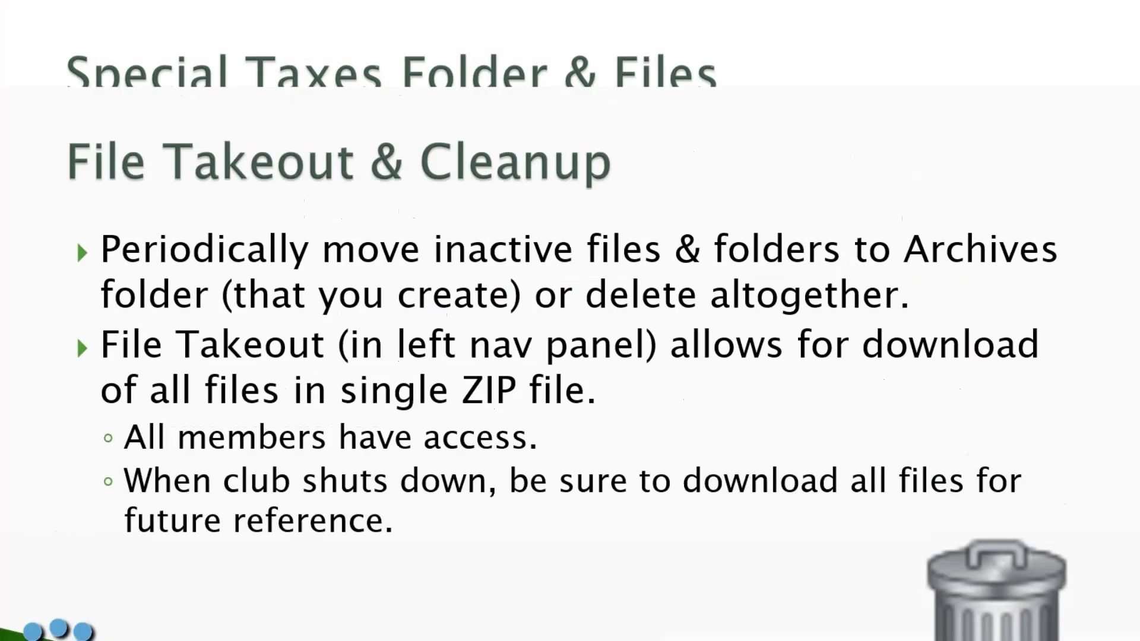
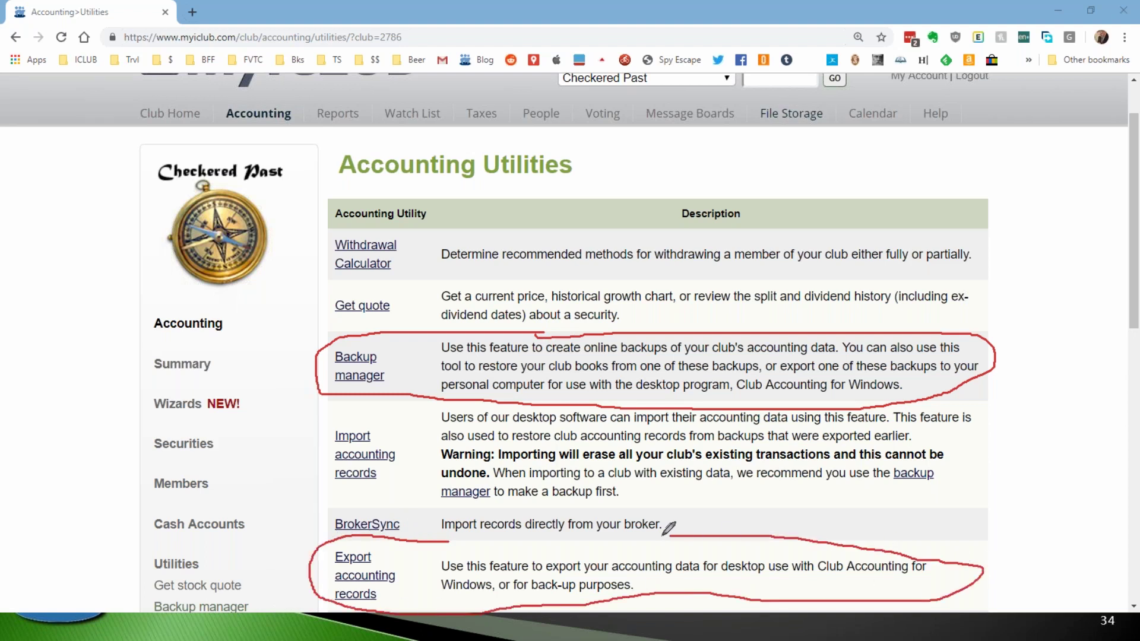
# - Draw arrows pointing at the Backup manager and Export accounting records utilities, and clear the annotations
pyautogui.moveTo(311, 334); pyautogui.dragTo(322, 345)
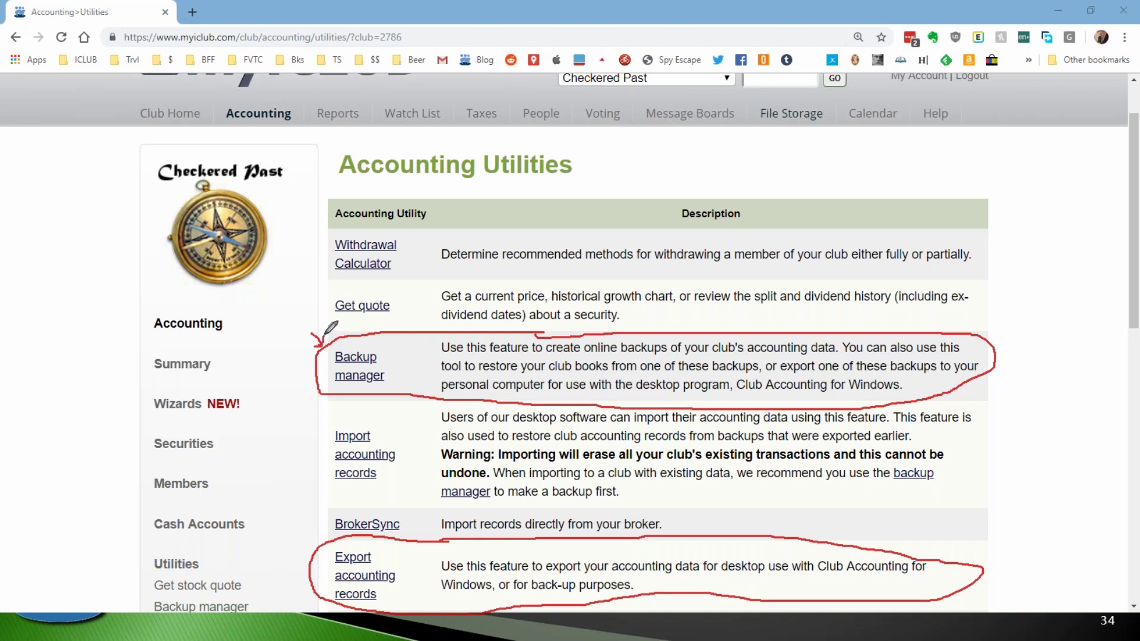
pyautogui.moveTo(306, 529); pyautogui.dragTo(326, 548)
pyautogui.press('Escape')
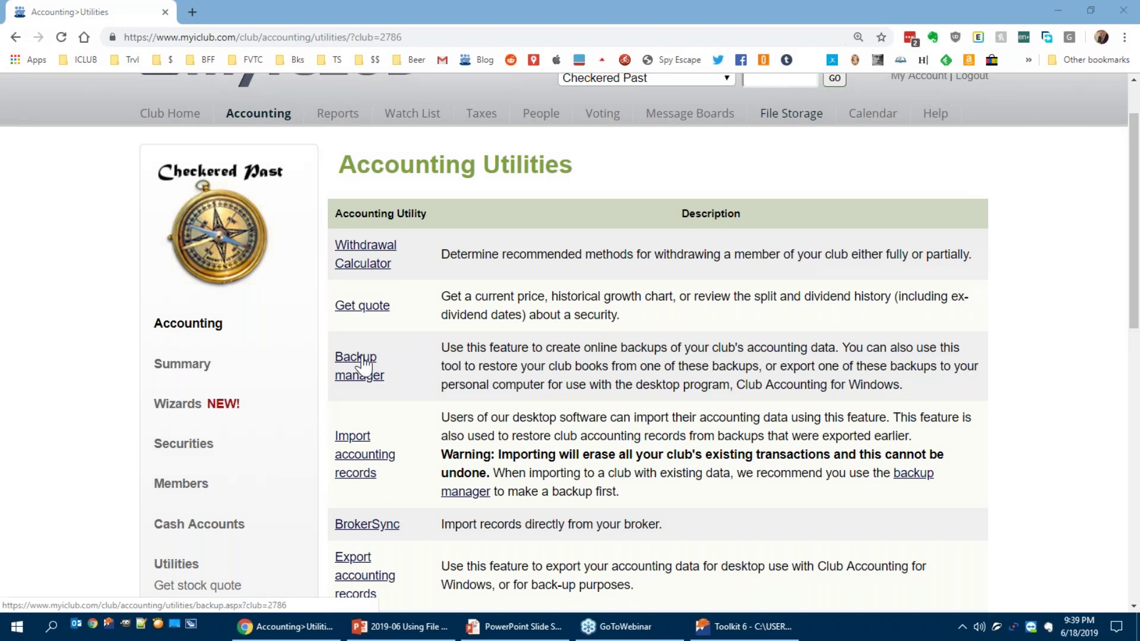
# - Open the Backup Manager from the accounting utilities and make a new backup of the club's accounting data
pyautogui.click(366, 371)
pyautogui.scroll(-2, 613, 359)
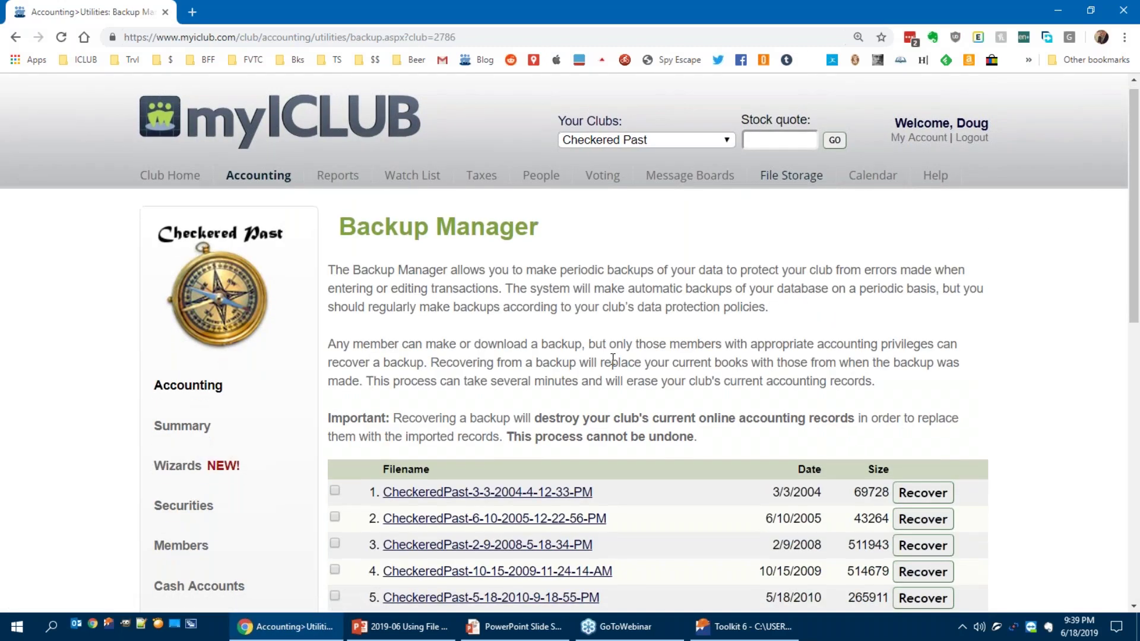
pyautogui.scroll(-3, 615, 362)
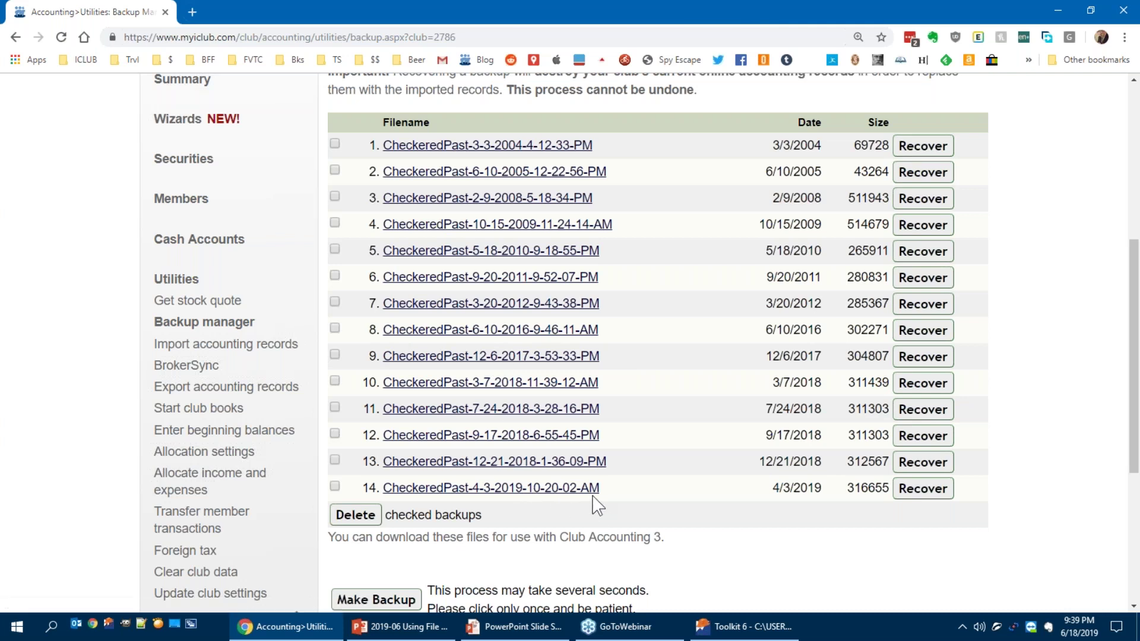
pyautogui.scroll(1, 644, 483)
pyautogui.scroll(-1, 635, 487)
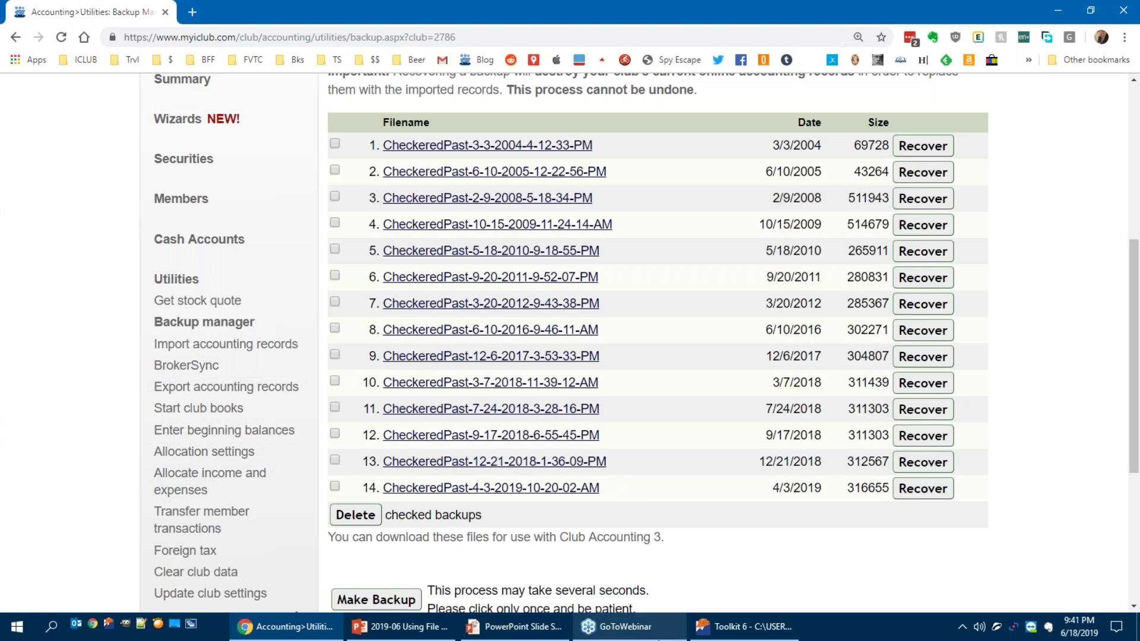
pyautogui.scroll(-1, 447, 591)
pyautogui.click(394, 530)
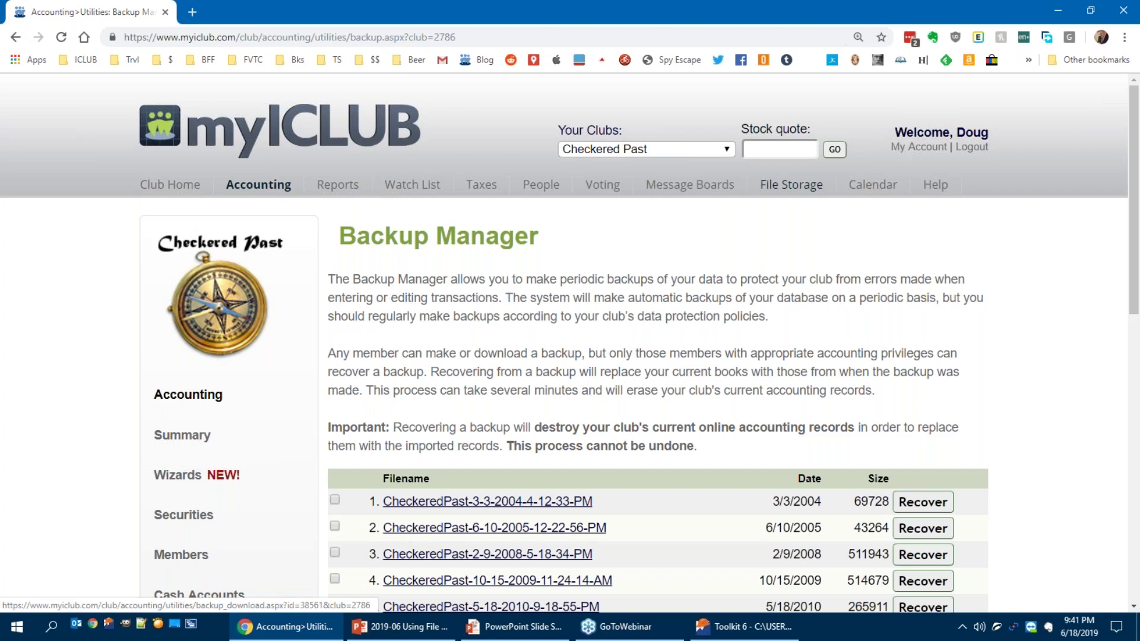
# - Review the backup list, highlighting the date of the newest backup and the time in its file name
pyautogui.scroll(-5, 993, 420)
pyautogui.scroll(-1, 798, 508)
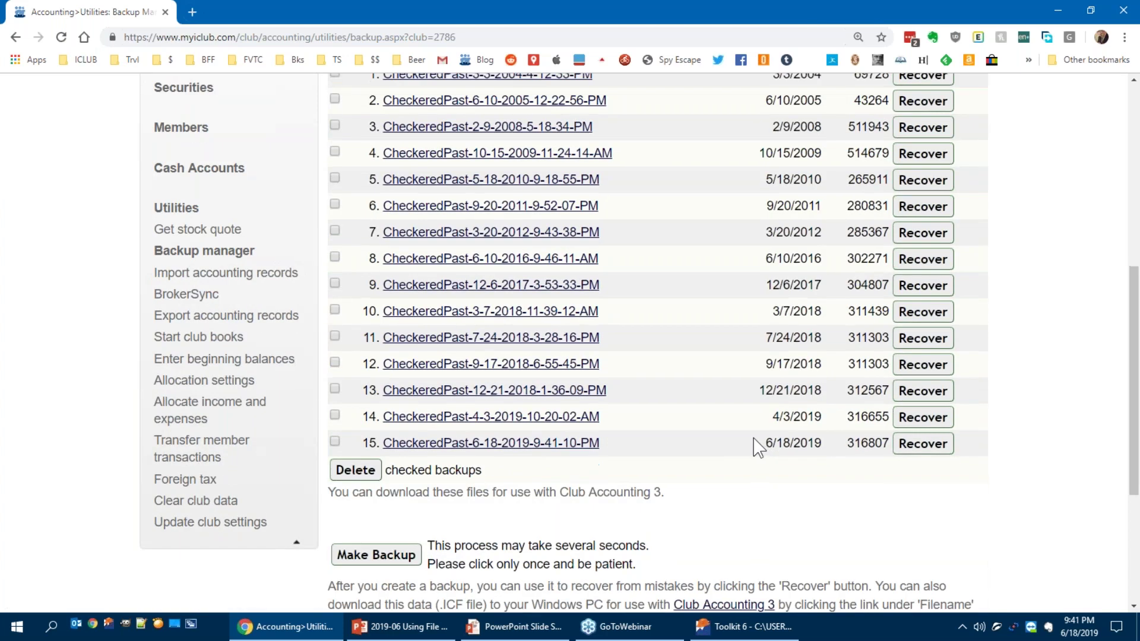
pyautogui.moveTo(765, 444); pyautogui.dragTo(834, 446)
pyautogui.moveTo(611, 445); pyautogui.dragTo(536, 447)
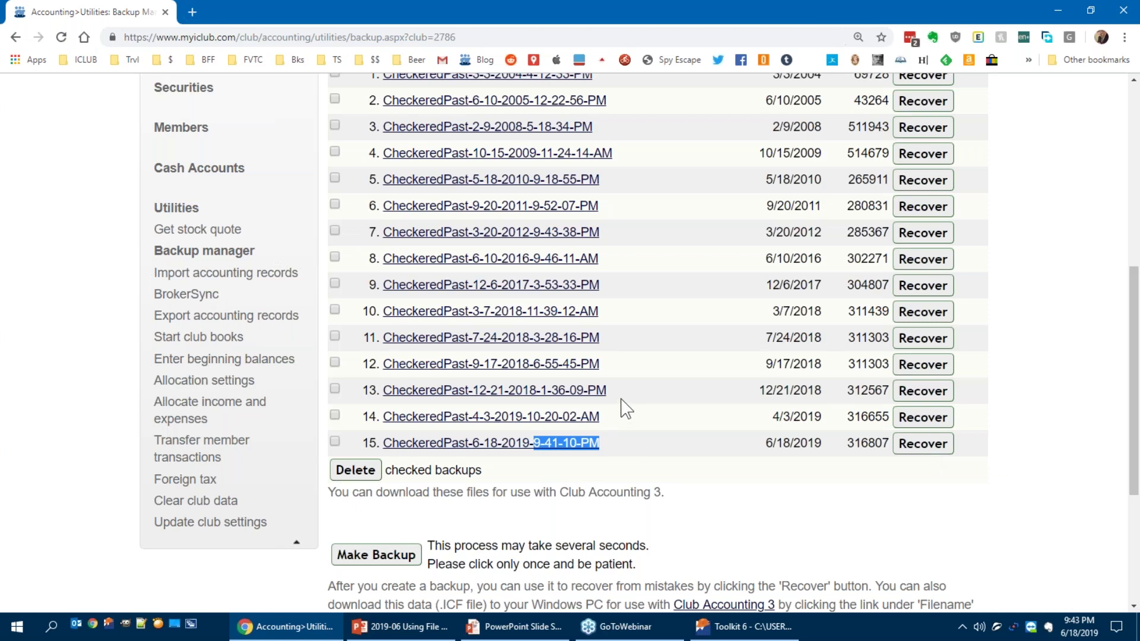
pyautogui.scroll(6, 626, 408)
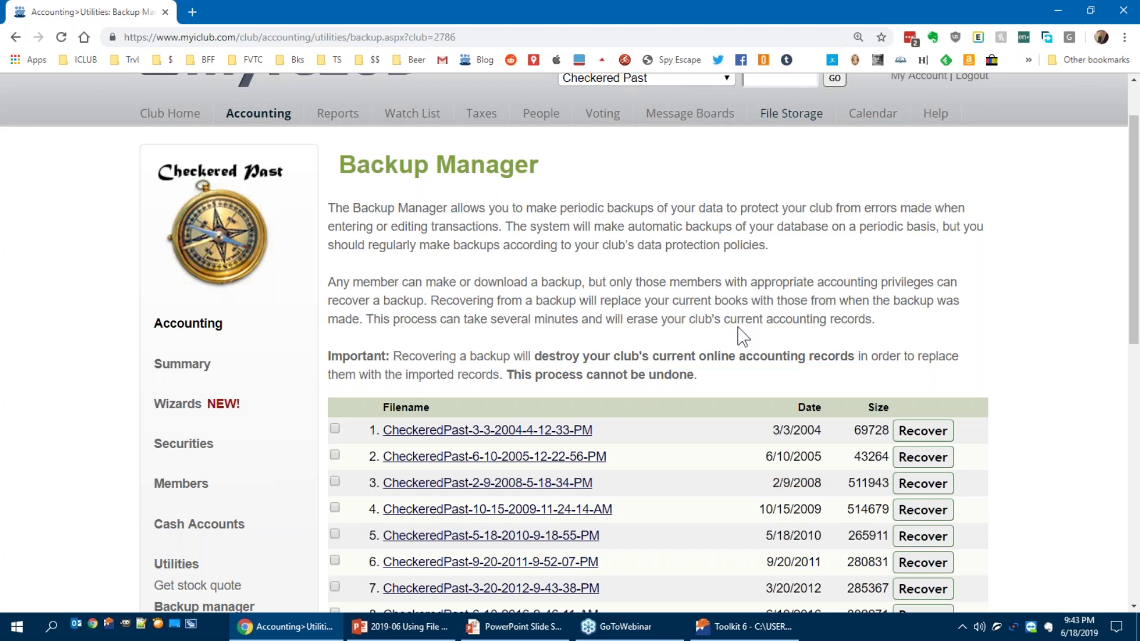
pyautogui.scroll(-2, 469, 350)
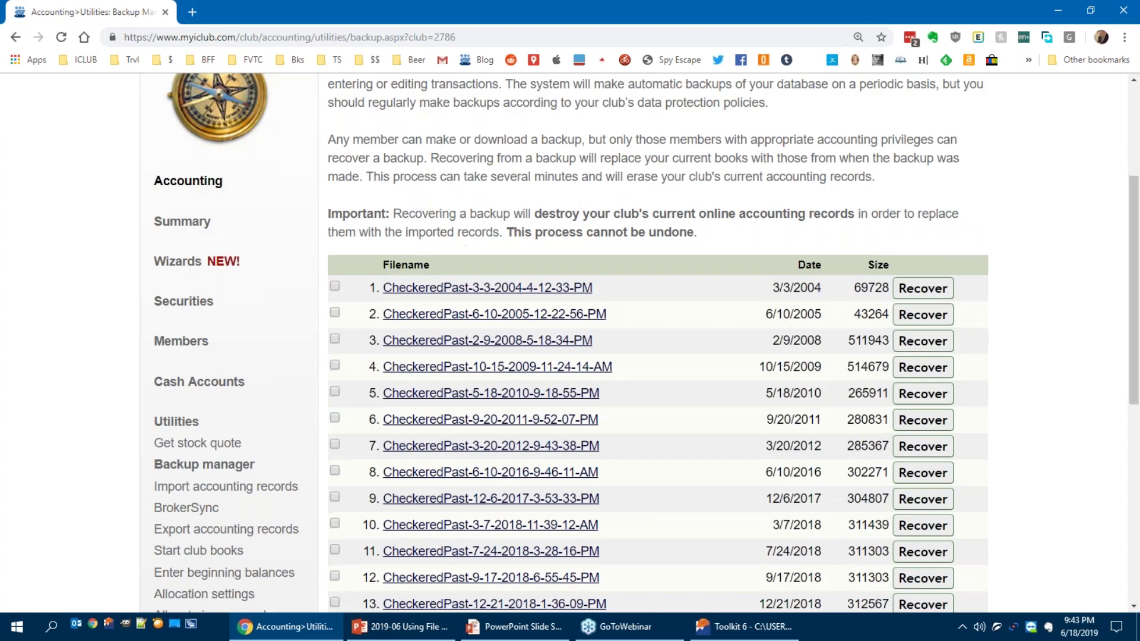
pyautogui.scroll(-1, 594, 499)
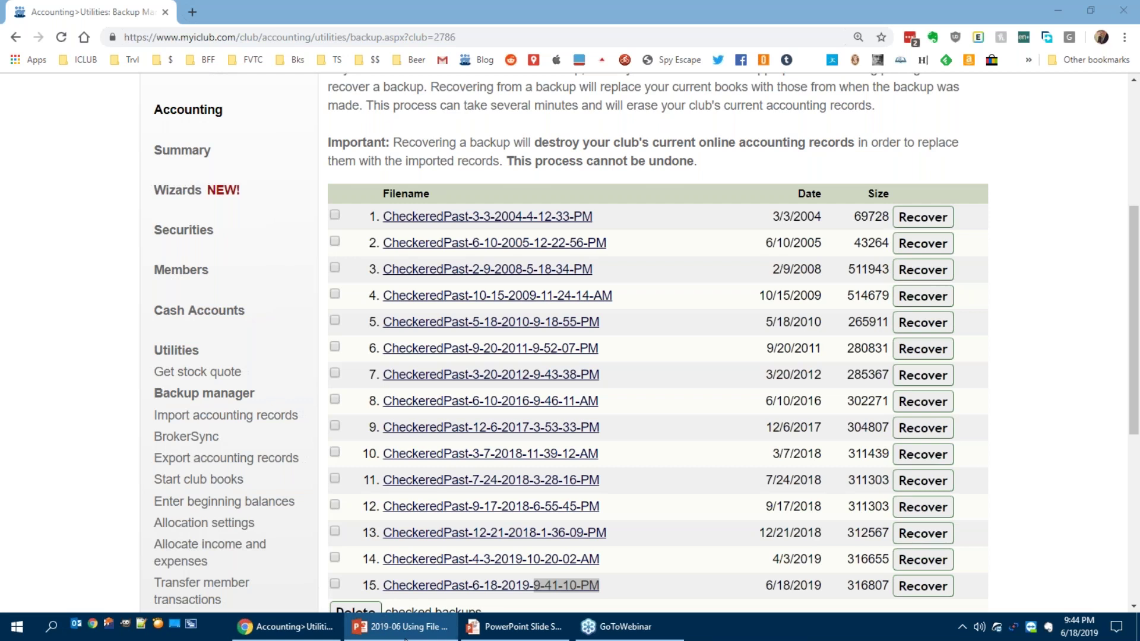
# - Switch to the PowerPoint slide show and advance from the Questions slide to the Thank You slide
pyautogui.click(515, 627)
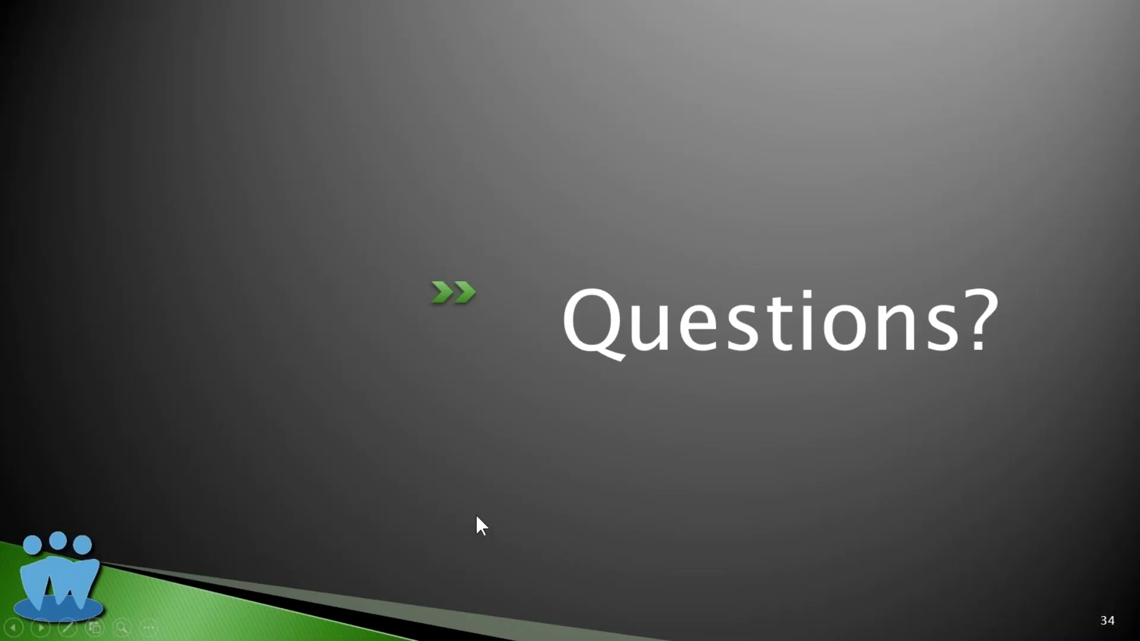
pyautogui.click(472, 515)
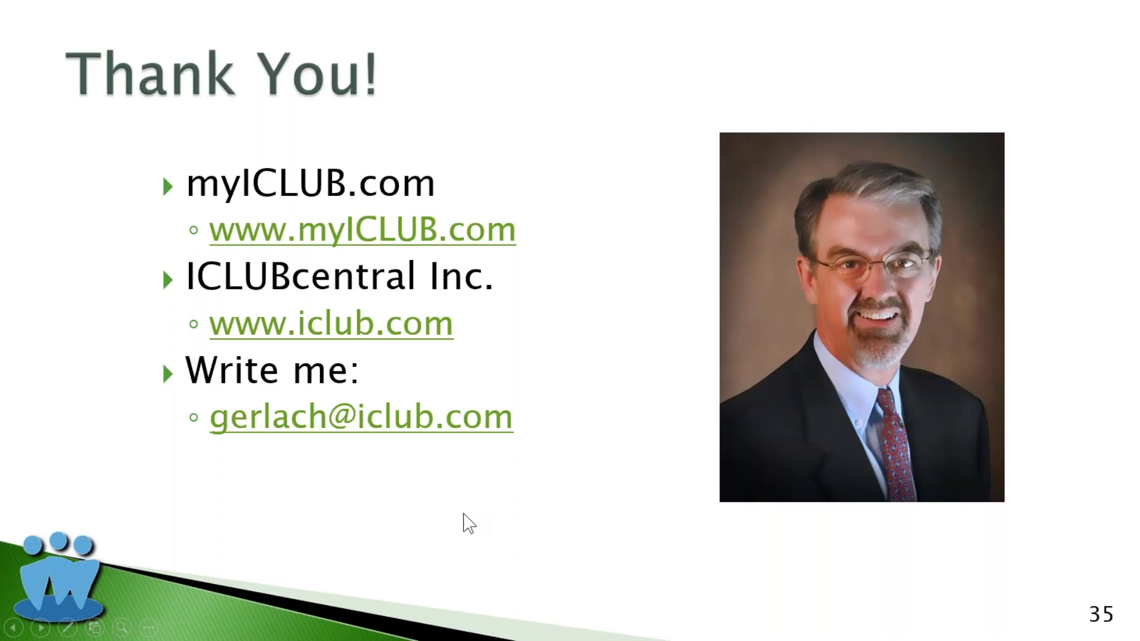